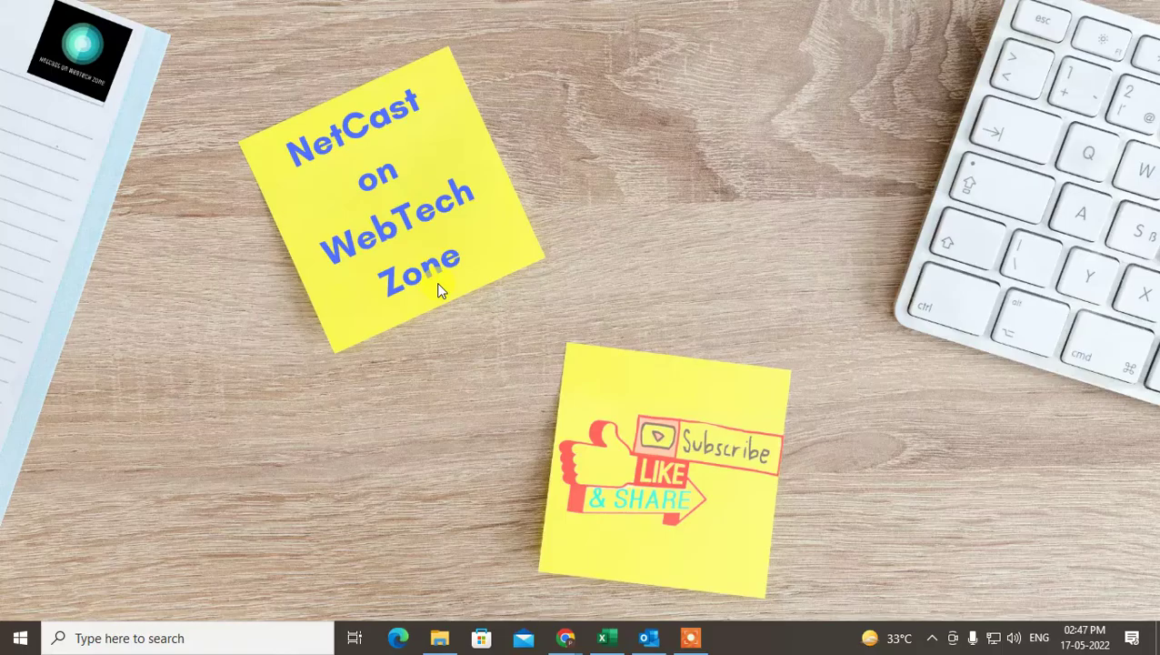
# Step: Refresh the desktop, then reset Outlook's Inbox view to its original column layout
pyautogui.rightClick(591, 207)
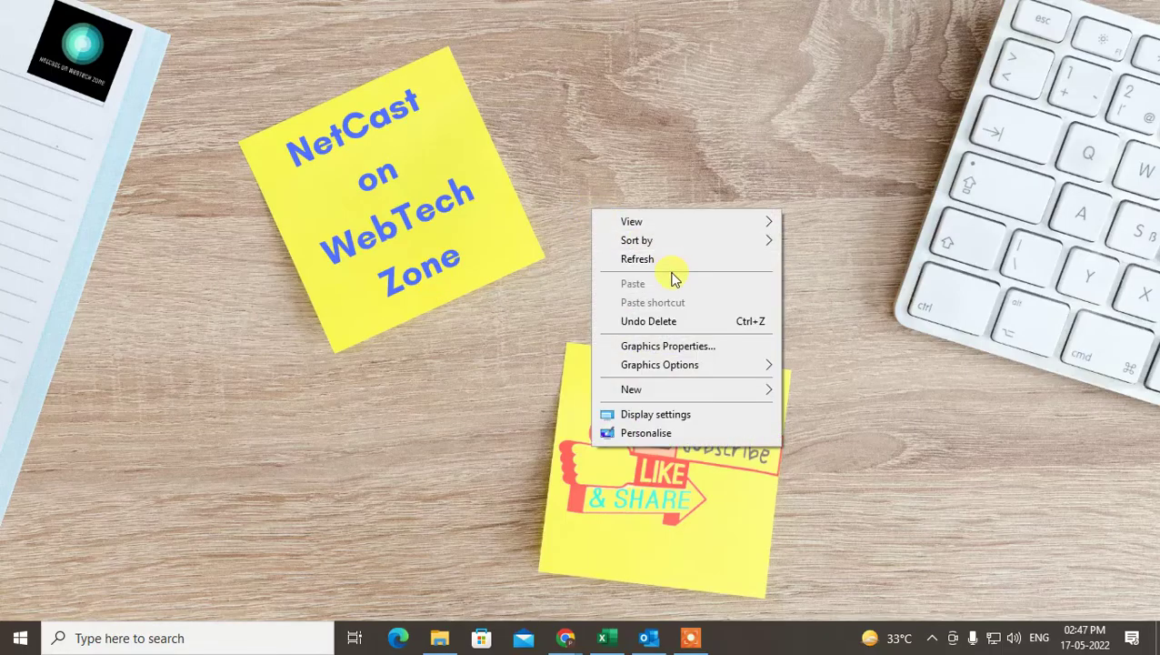
pyautogui.click(668, 259)
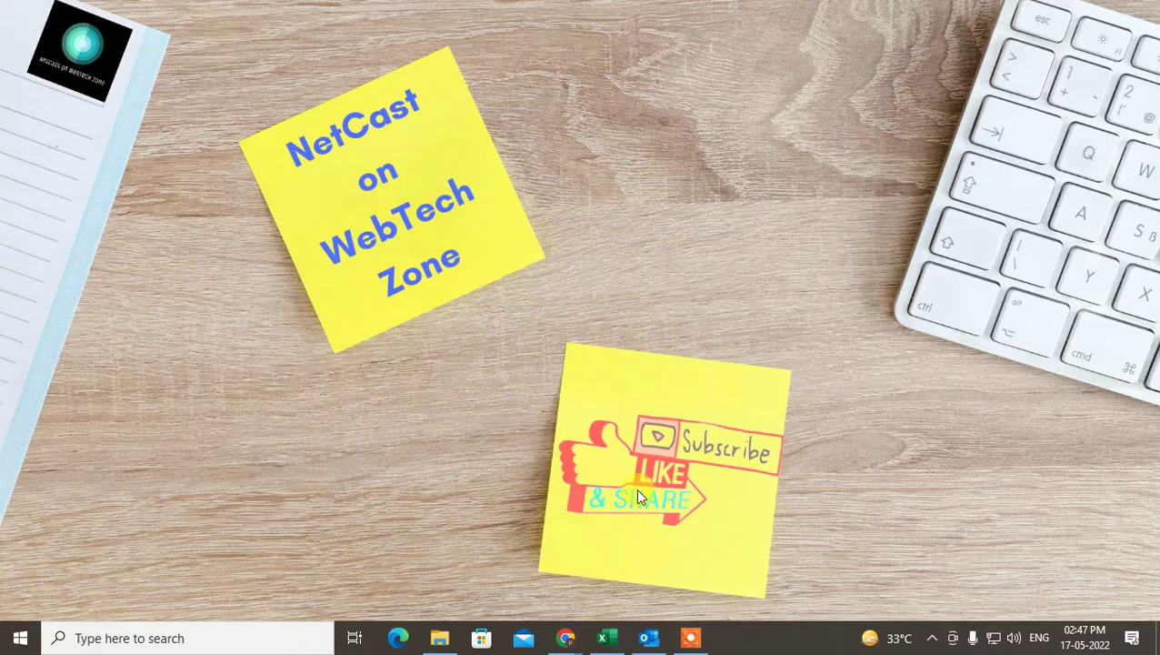
pyautogui.click(648, 637)
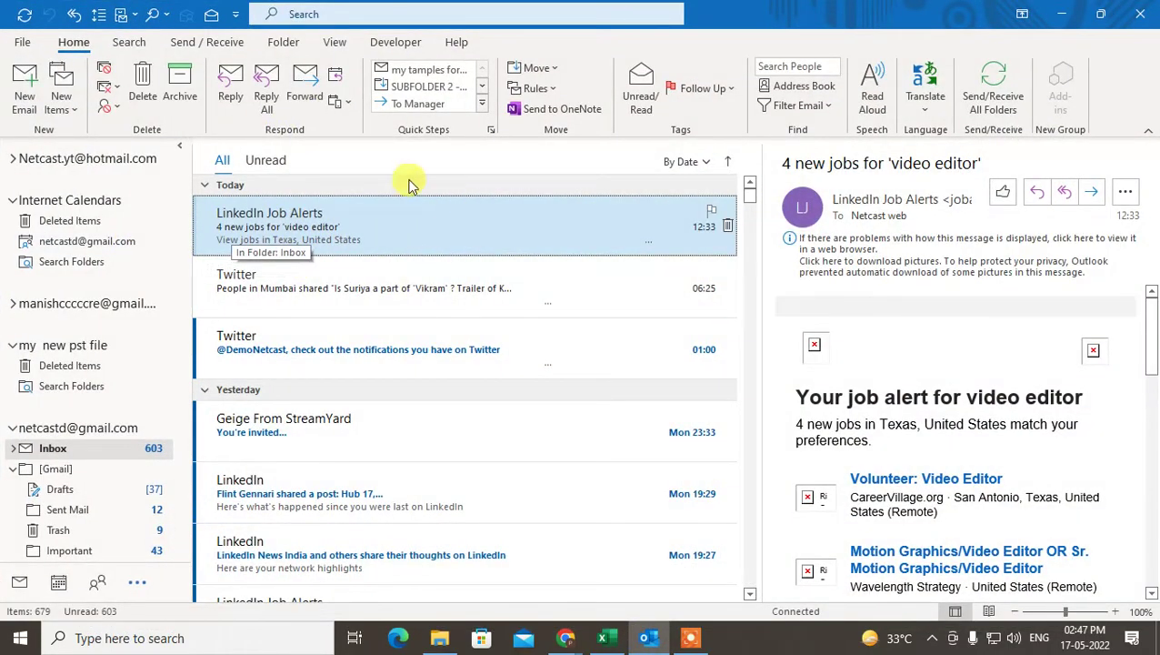
pyautogui.click(333, 43)
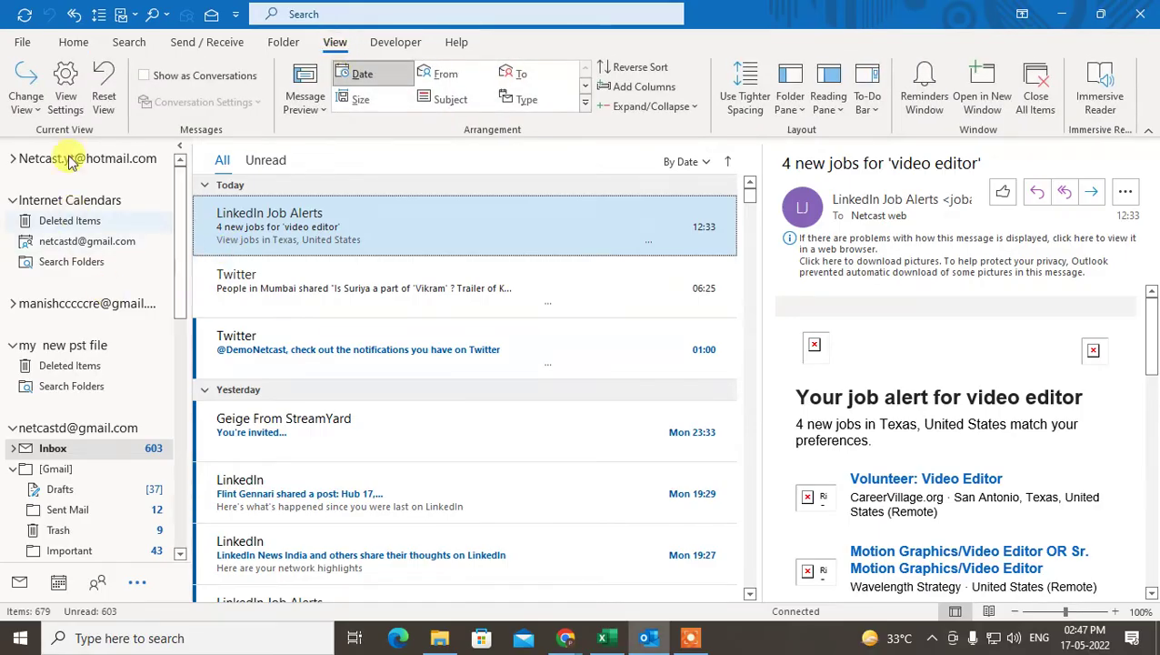
pyautogui.click(104, 96)
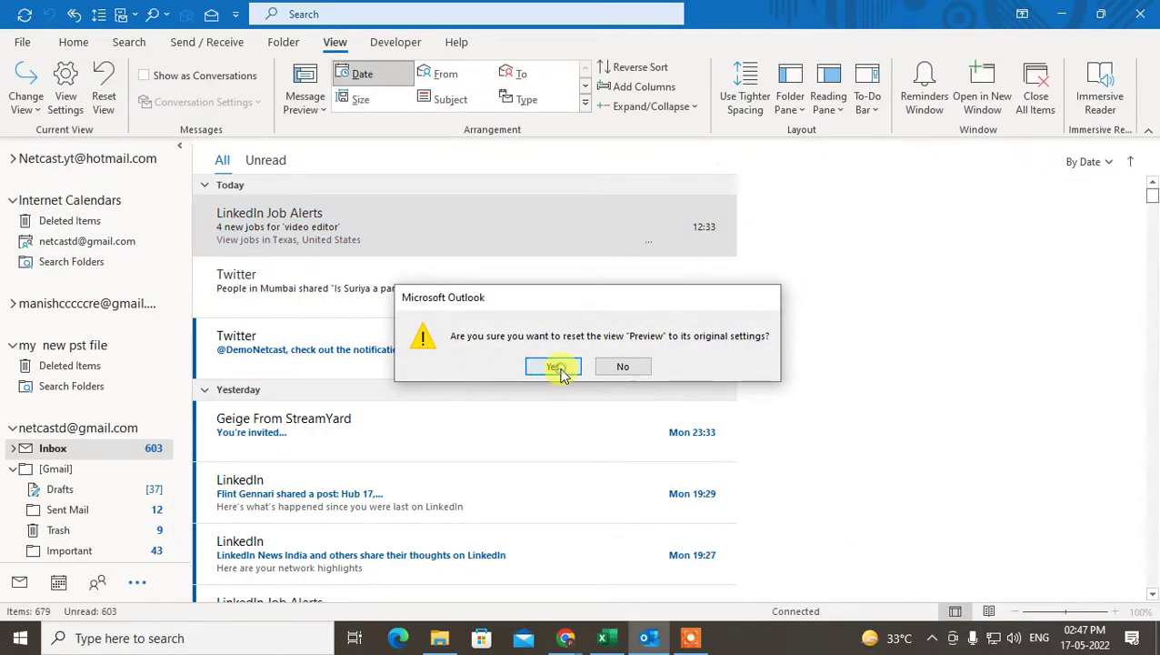
pyautogui.click(555, 366)
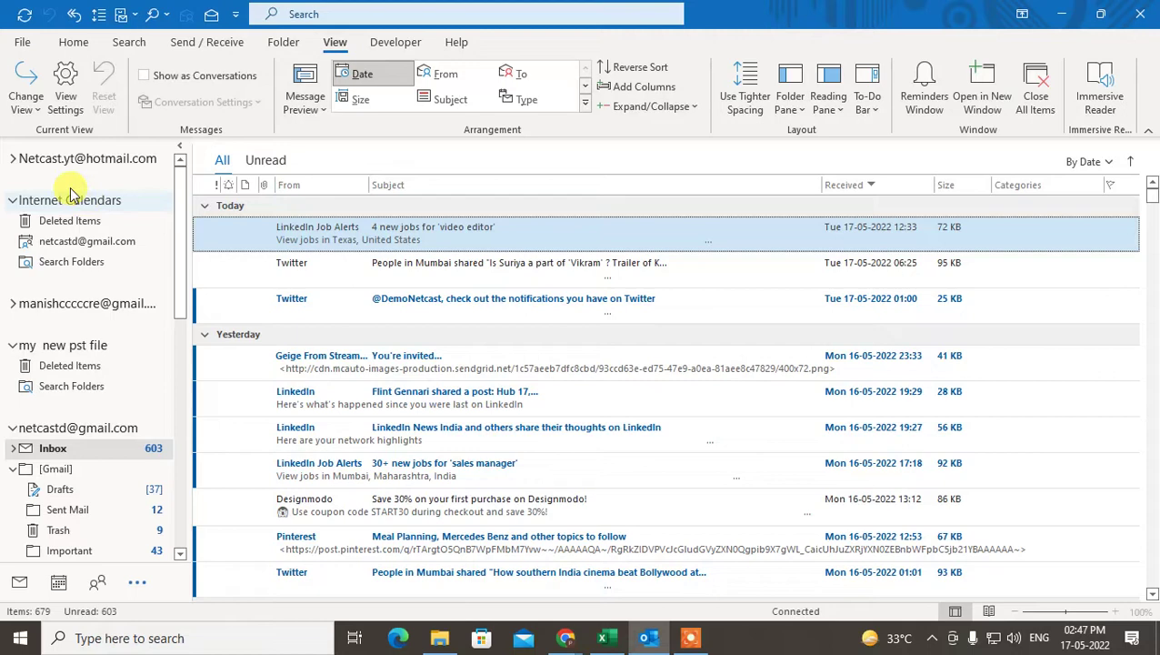
# Step: Switch the folder pane off, then back to Normal, and open the Gmail Inbox
pyautogui.click(790, 100)
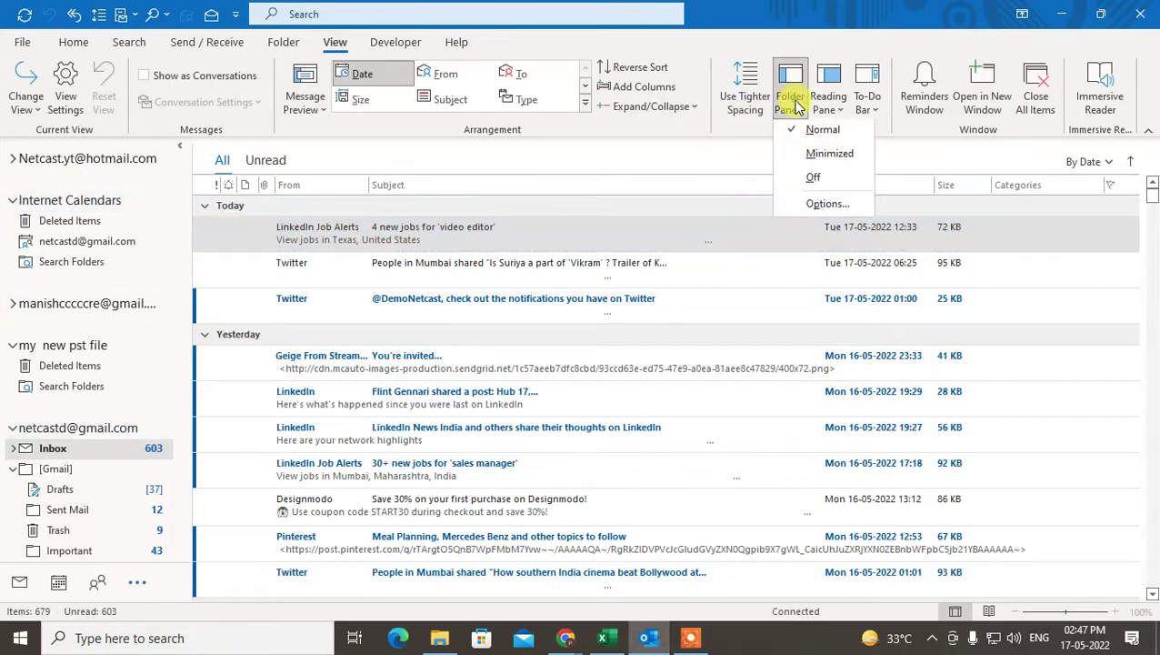
pyautogui.click(816, 180)
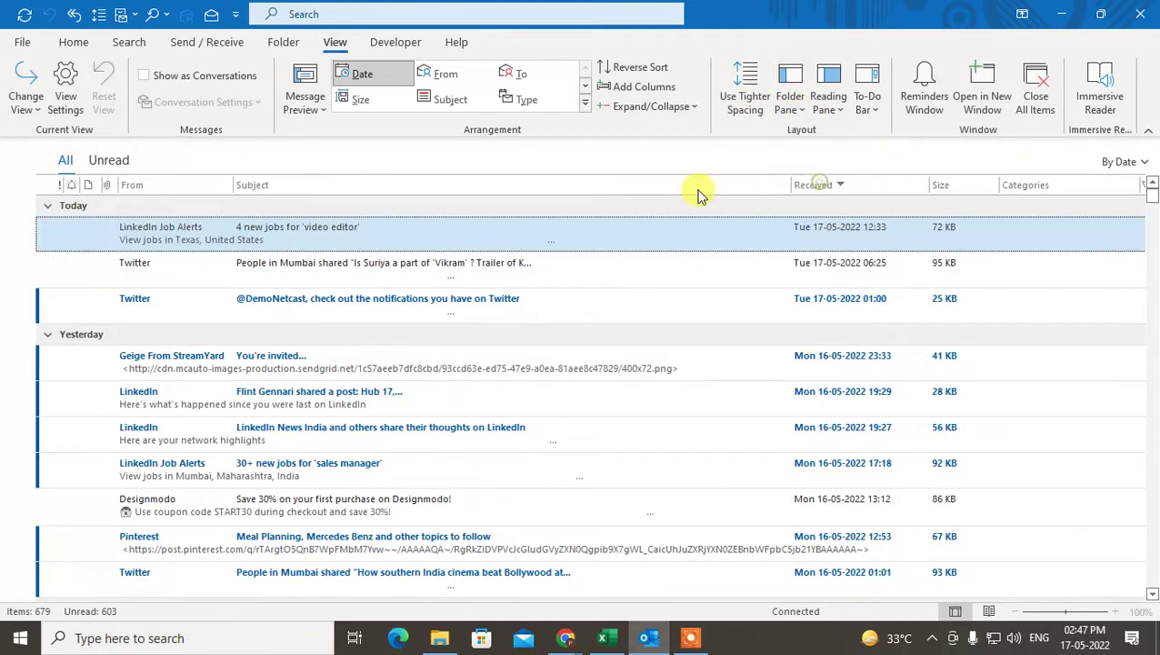
pyautogui.click(800, 108)
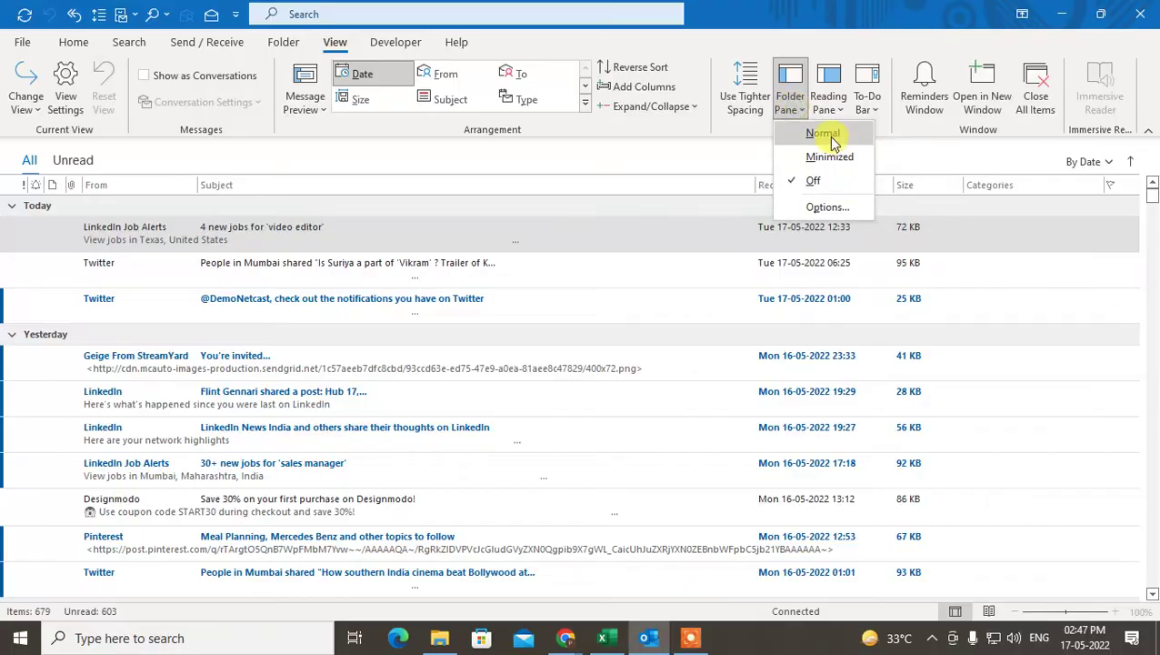
pyautogui.click(823, 132)
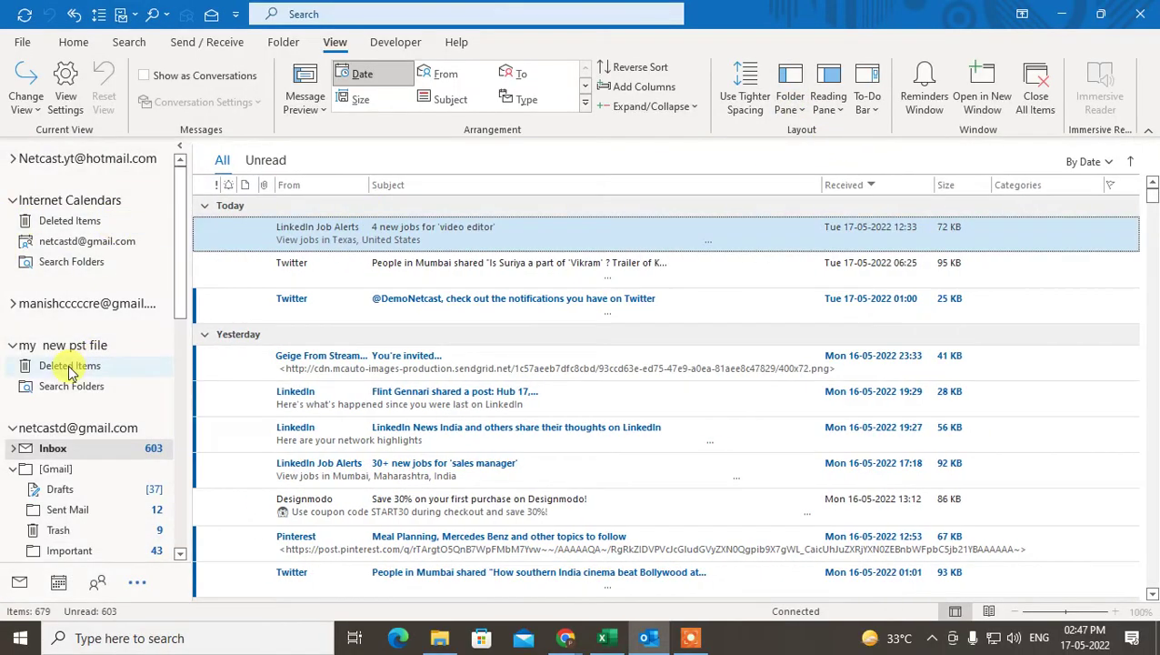
pyautogui.scroll(-5, 52, 366)
pyautogui.scroll(3, 46, 368)
pyautogui.scroll(3, 41, 368)
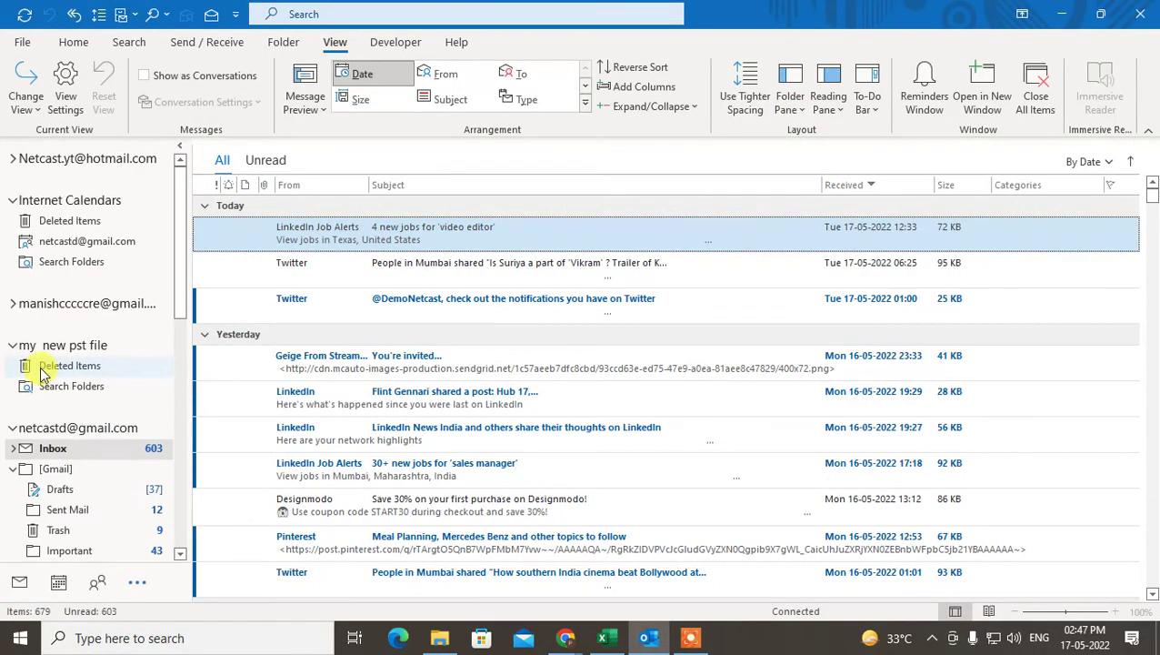
pyautogui.scroll(-2, 80, 389)
pyautogui.scroll(-3, 84, 388)
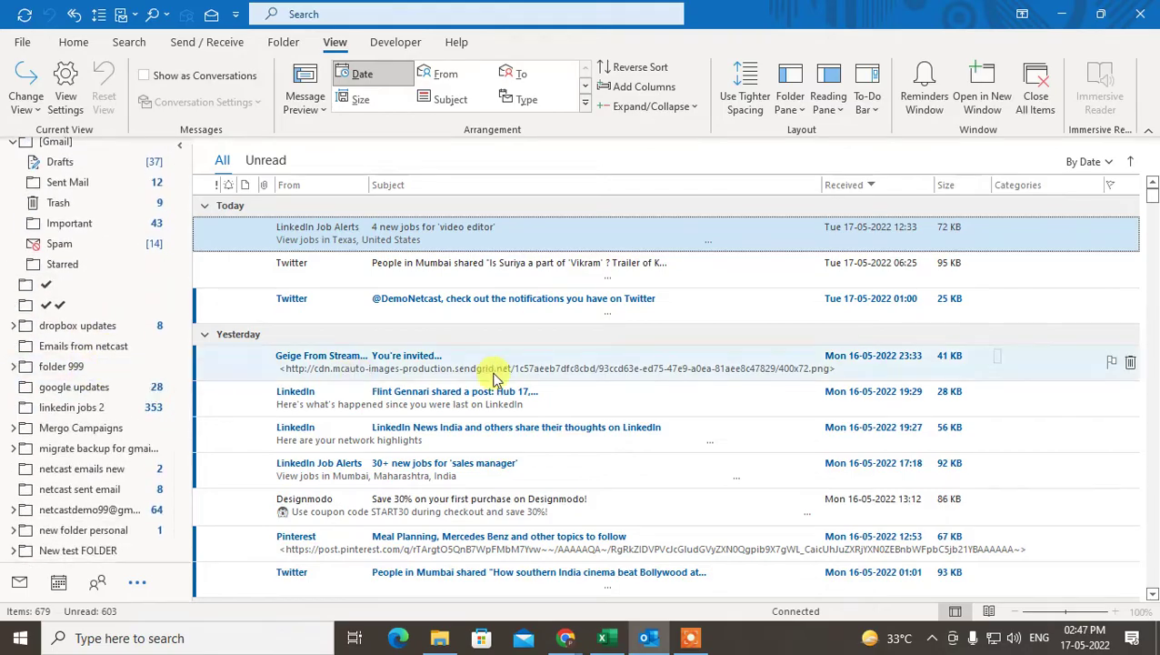
pyautogui.click(293, 391)
pyautogui.scroll(5, 91, 423)
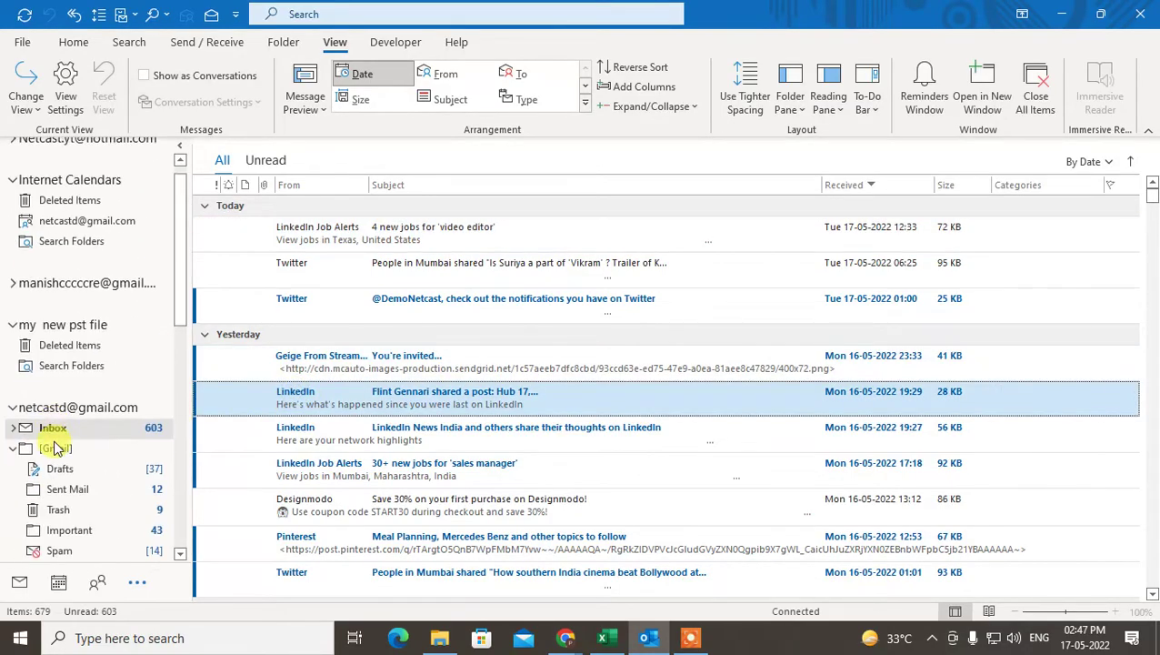
pyautogui.scroll(1, 72, 450)
pyautogui.click(98, 455)
pyautogui.scroll(-2, 177, 218)
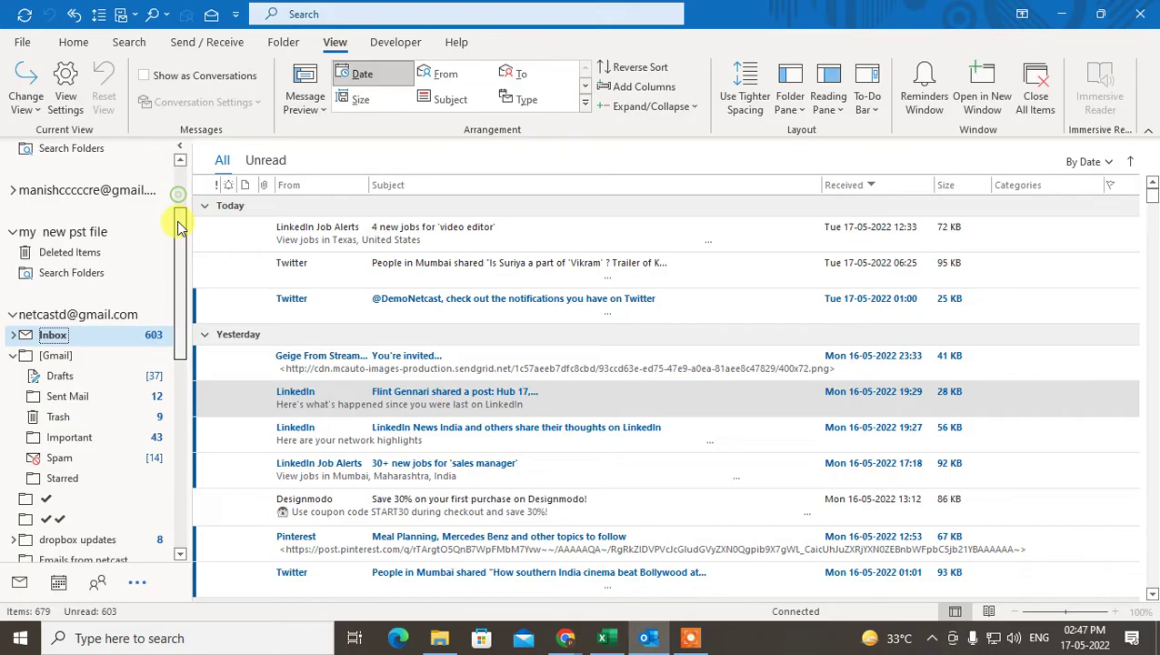
# Step: Subscribe the Gmail account to the Pinterest emails and [Gmail]/All Mail IMAP folders
pyautogui.rightClick(66, 346)
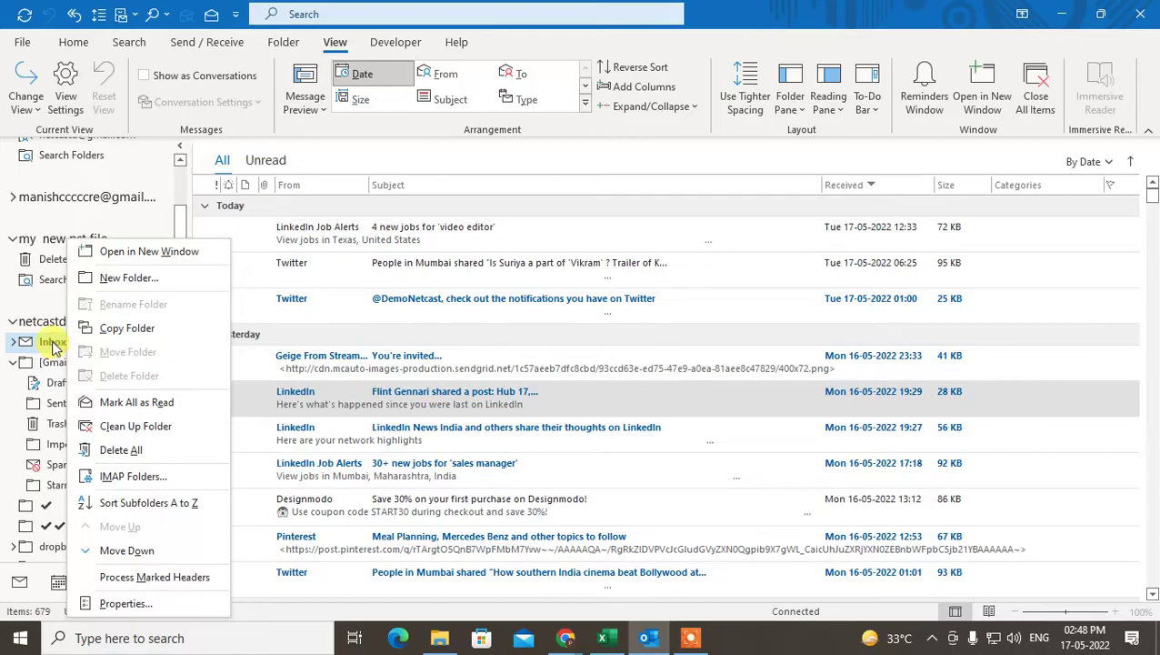
pyautogui.click(133, 477)
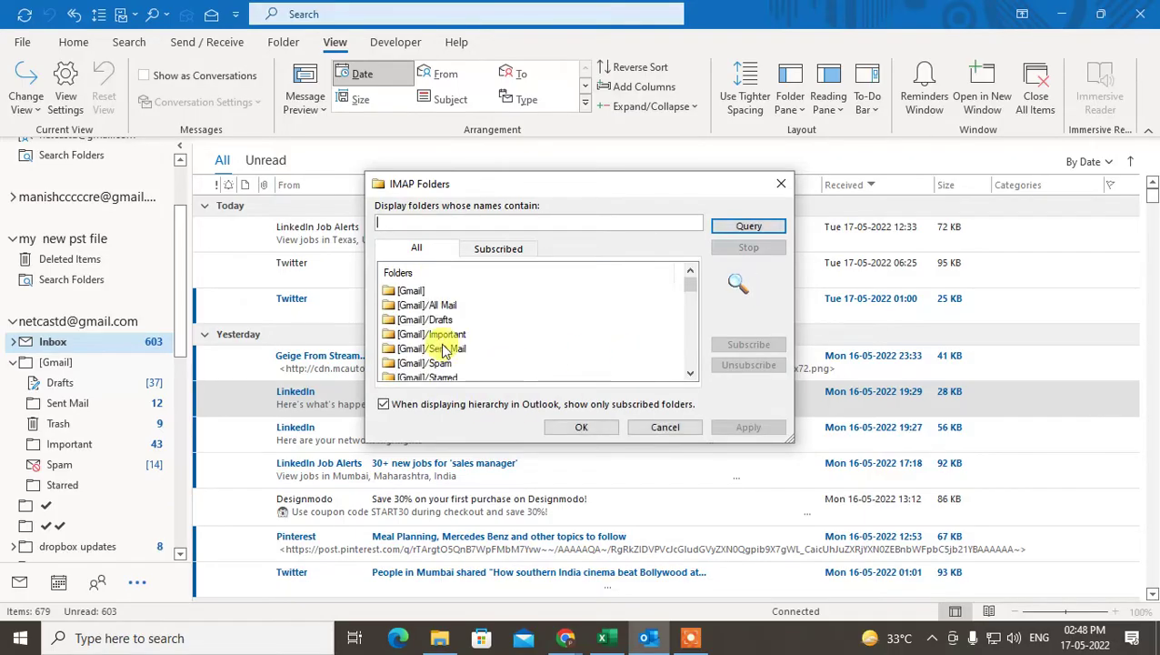
pyautogui.scroll(-3, 466, 349)
pyautogui.scroll(-3, 479, 331)
pyautogui.scroll(3, 437, 343)
pyautogui.scroll(-4, 411, 346)
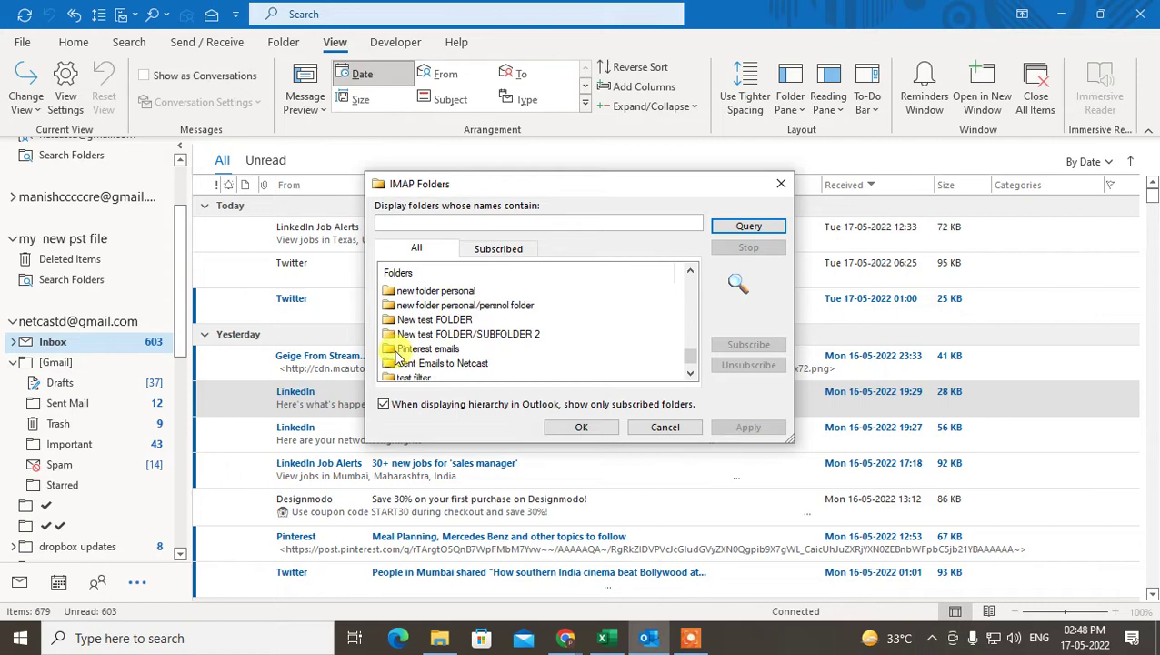
pyautogui.click(414, 353)
pyautogui.scroll(-1, 437, 353)
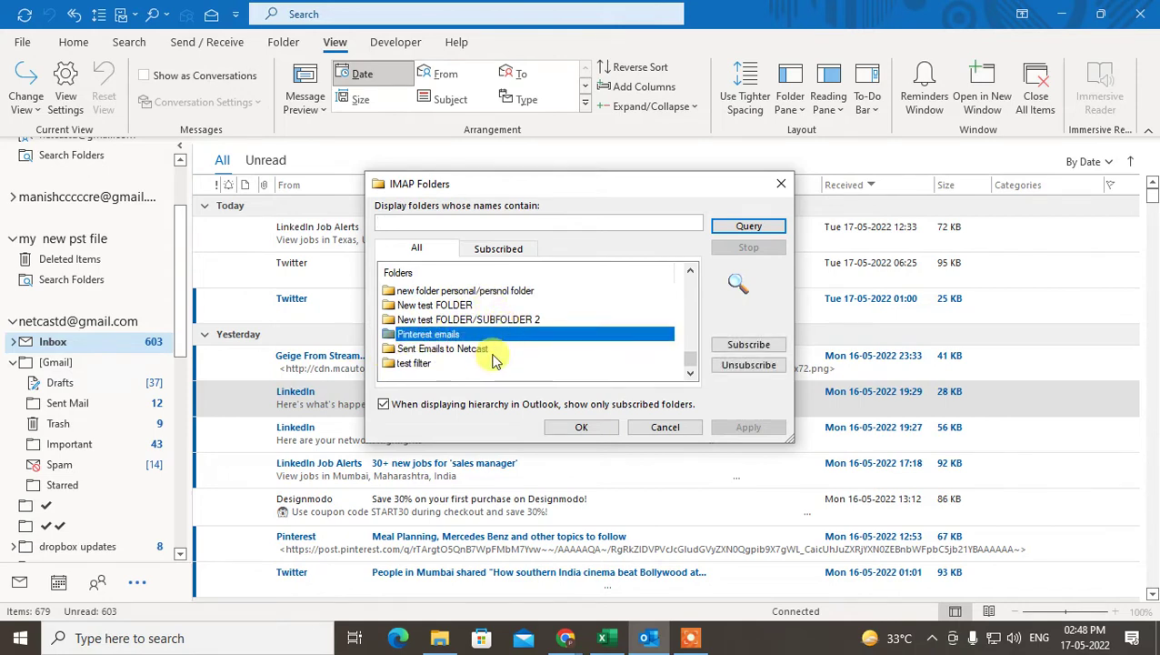
pyautogui.scroll(5, 459, 334)
pyautogui.scroll(5, 462, 338)
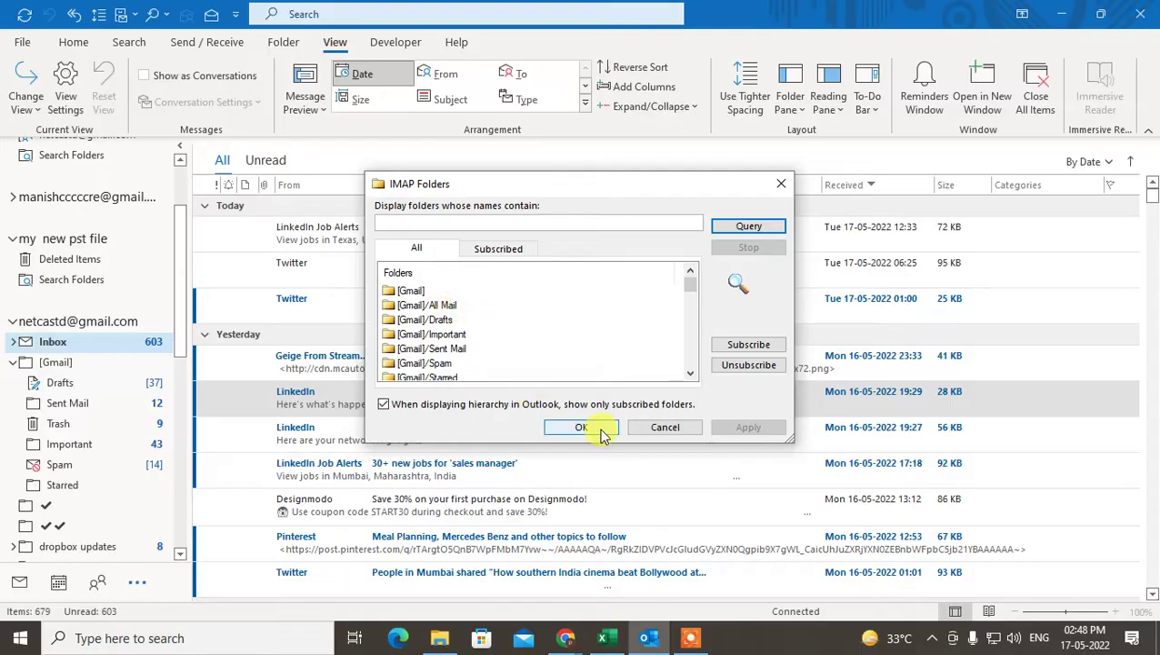
pyautogui.click(422, 291)
pyautogui.click(732, 348)
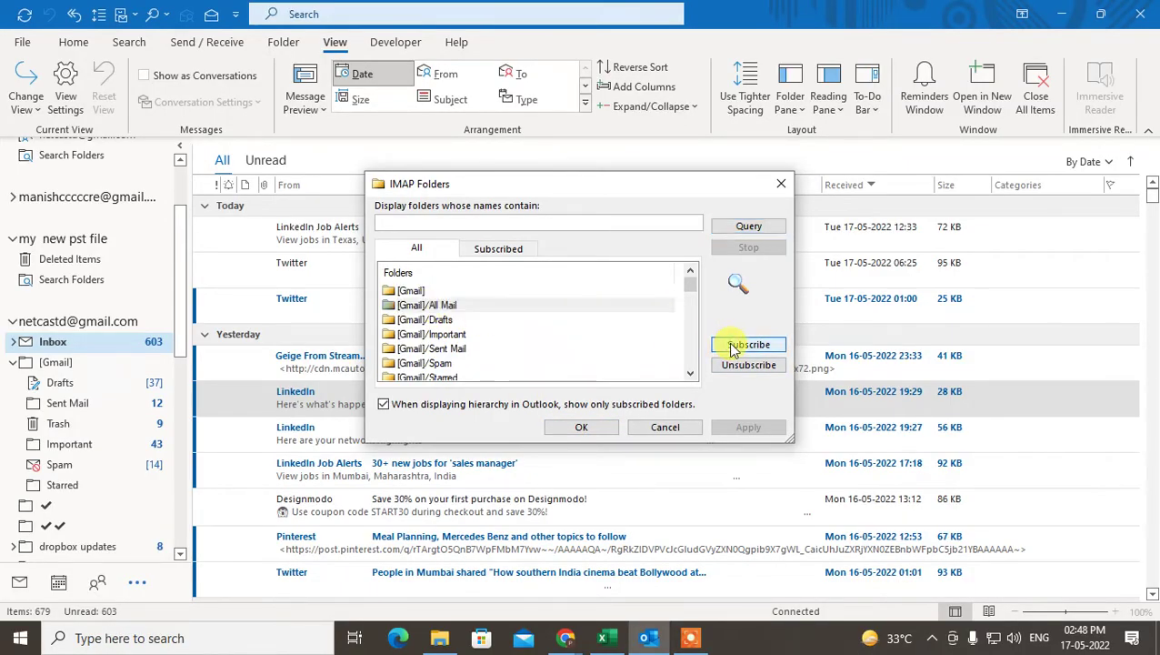
pyautogui.click(582, 426)
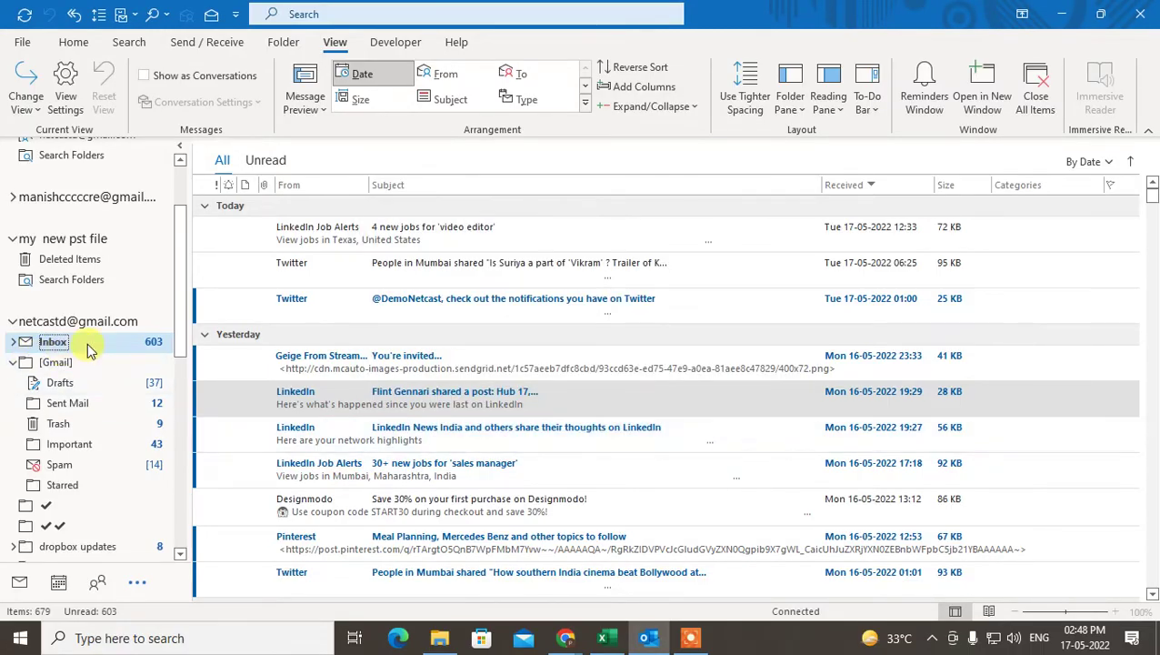
pyautogui.scroll(-1, 176, 246)
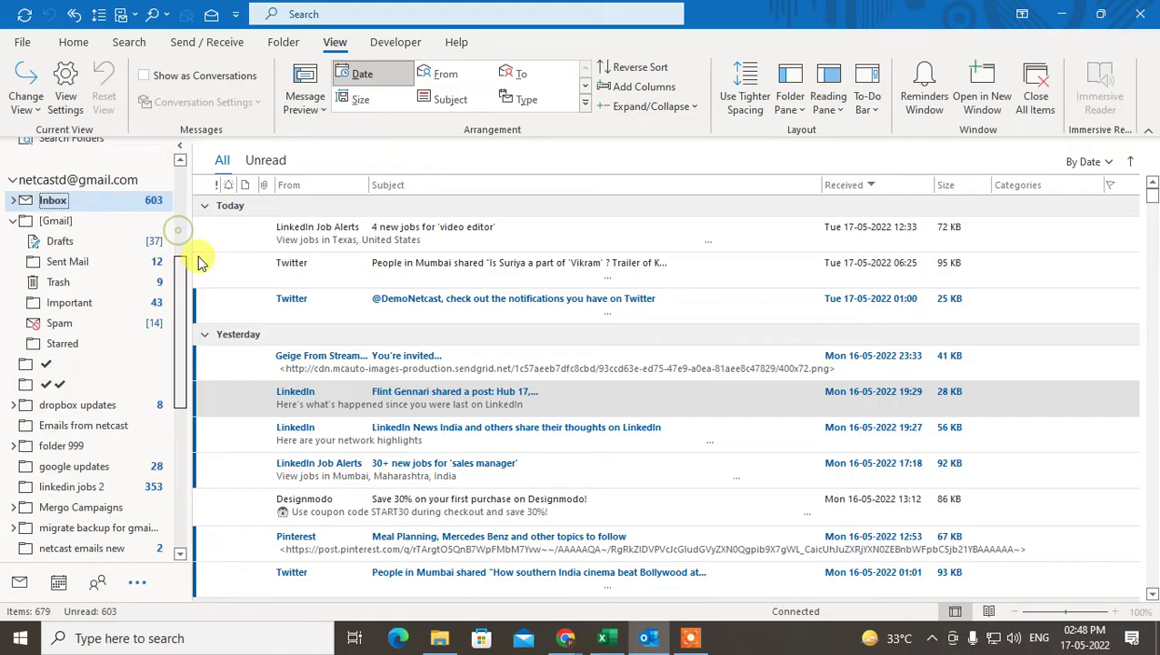
pyautogui.scroll(3, 98, 409)
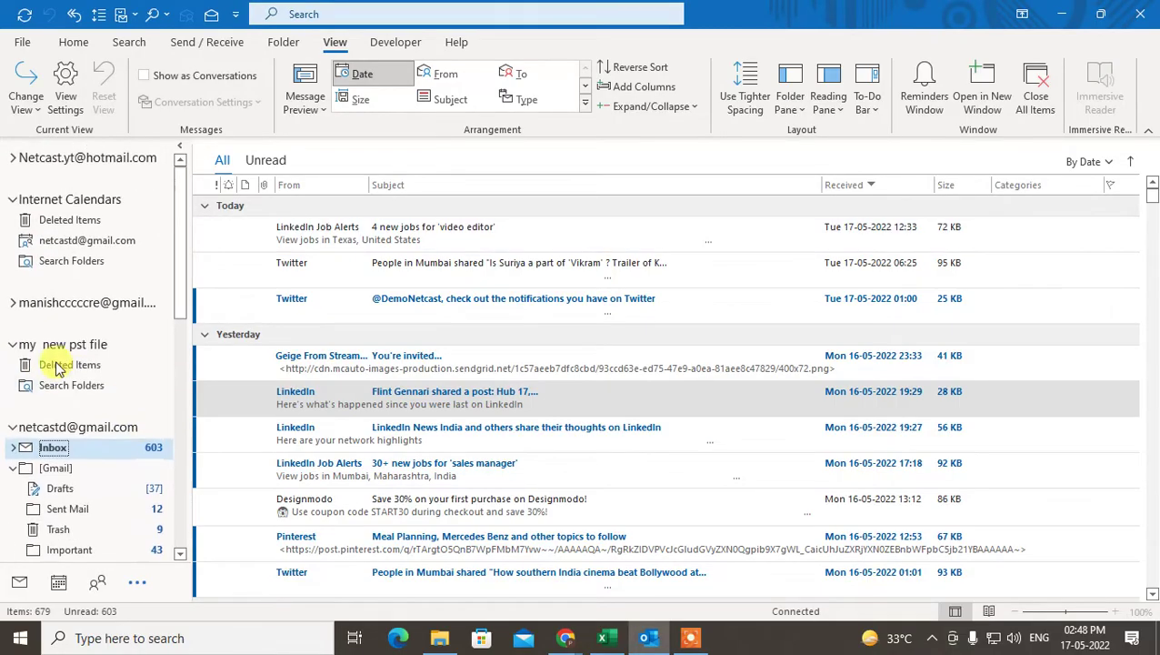
# Step: Select the Gmail account root and switch the navigation pane to the Folders list
pyautogui.click(73, 427)
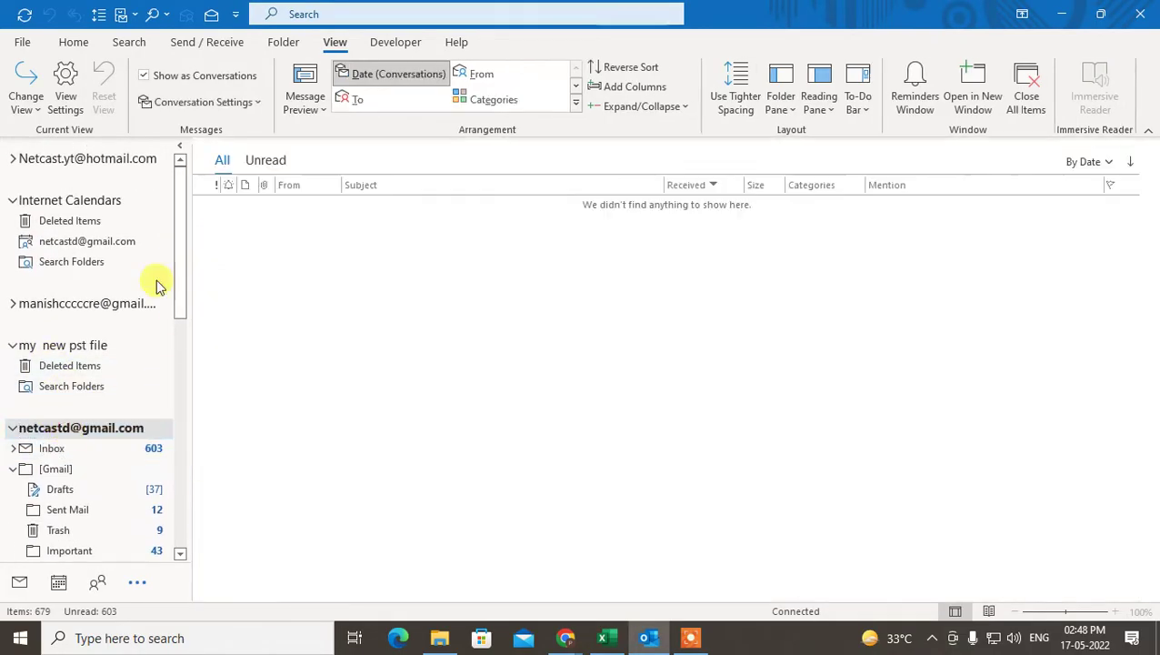
pyautogui.scroll(-1, 178, 216)
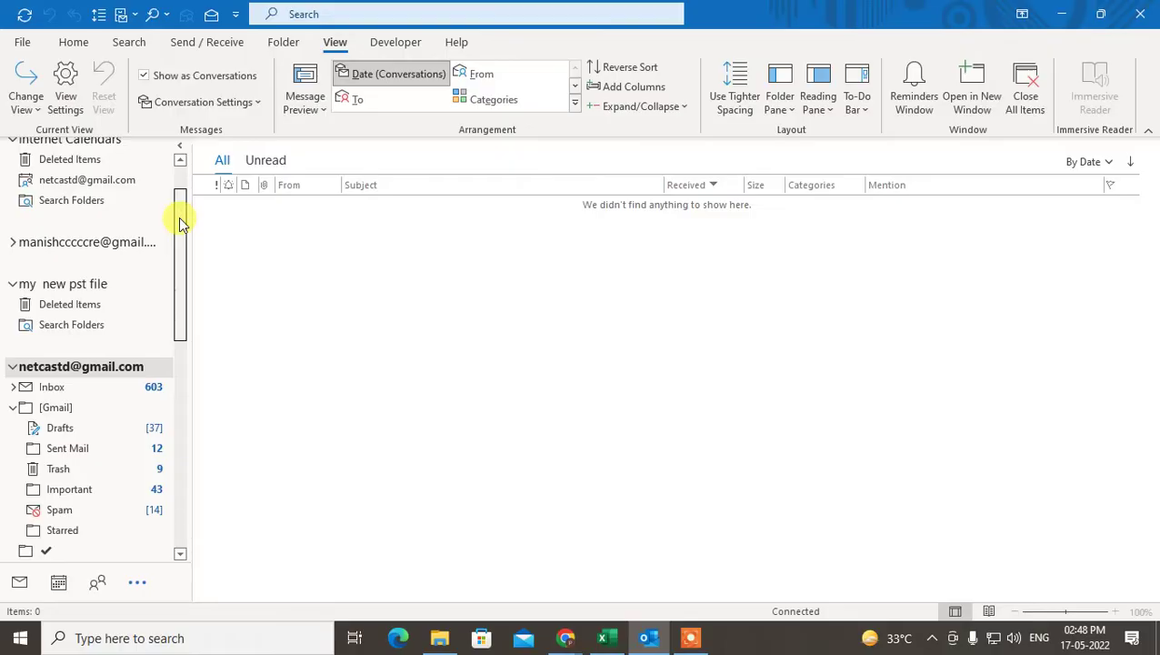
pyautogui.scroll(-1, 179, 240)
pyautogui.moveTo(180, 240)
pyautogui.mouseDown()
pyautogui.moveTo(169, 420)
pyautogui.moveTo(176, 251)
pyautogui.mouseUp()
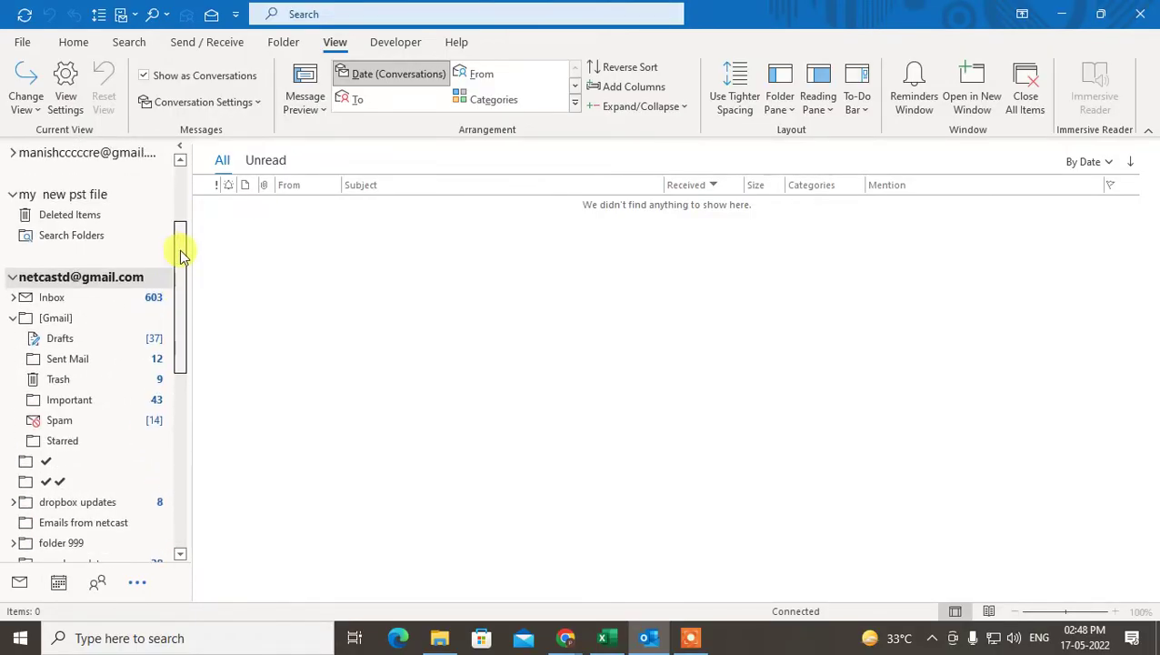
pyautogui.click(135, 585)
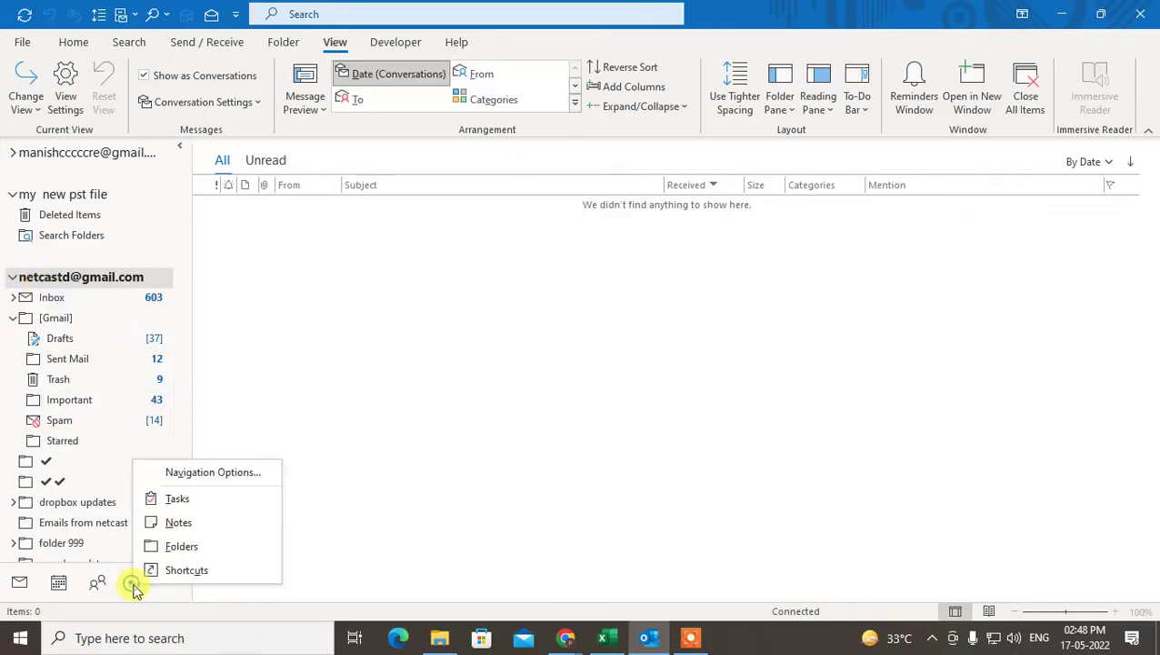
pyautogui.click(187, 546)
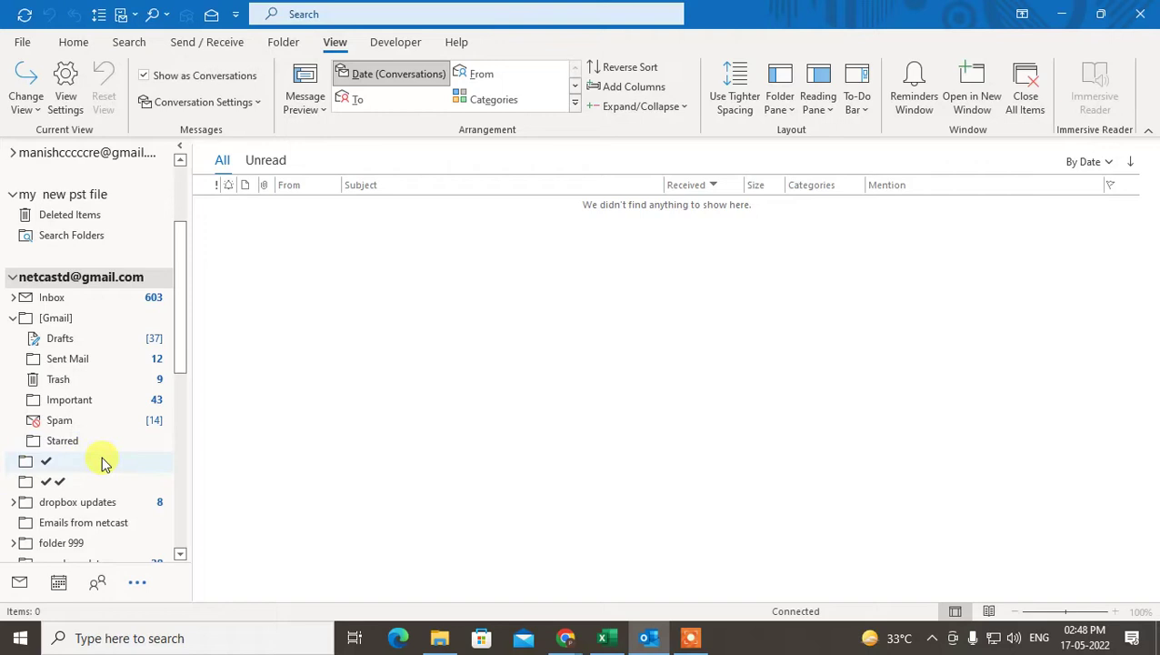
pyautogui.scroll(-3, 104, 461)
pyautogui.scroll(5, 103, 461)
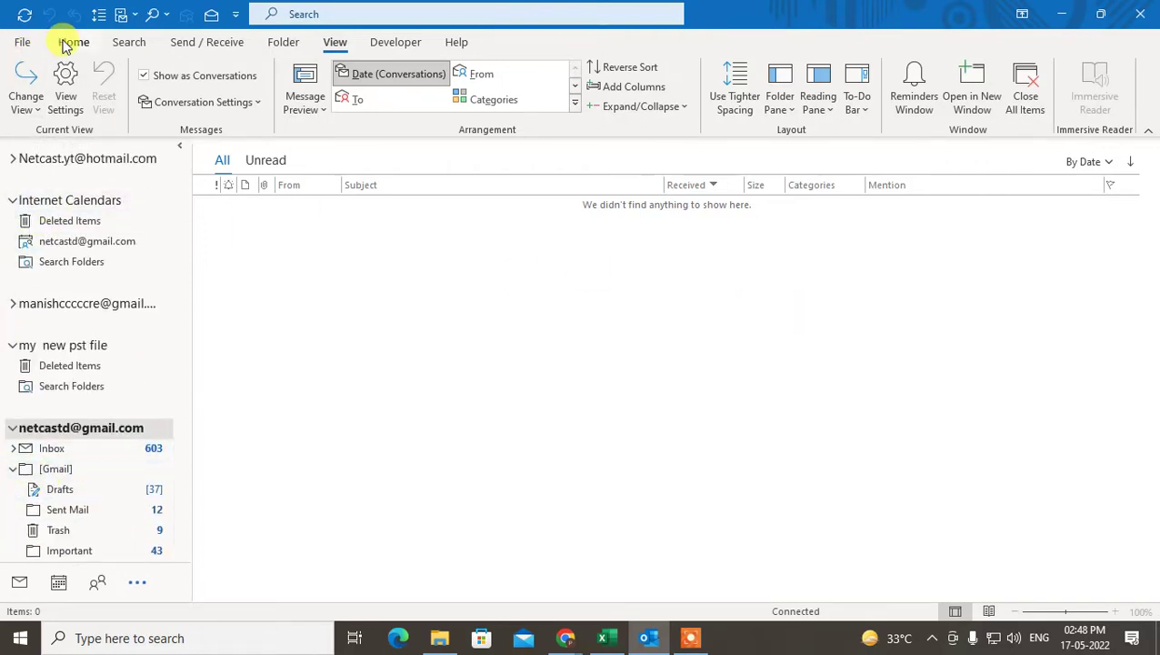
# Step: Start a Send/Receive for the Gmail account's Inbox from Send/Receive Groups
pyautogui.click(201, 42)
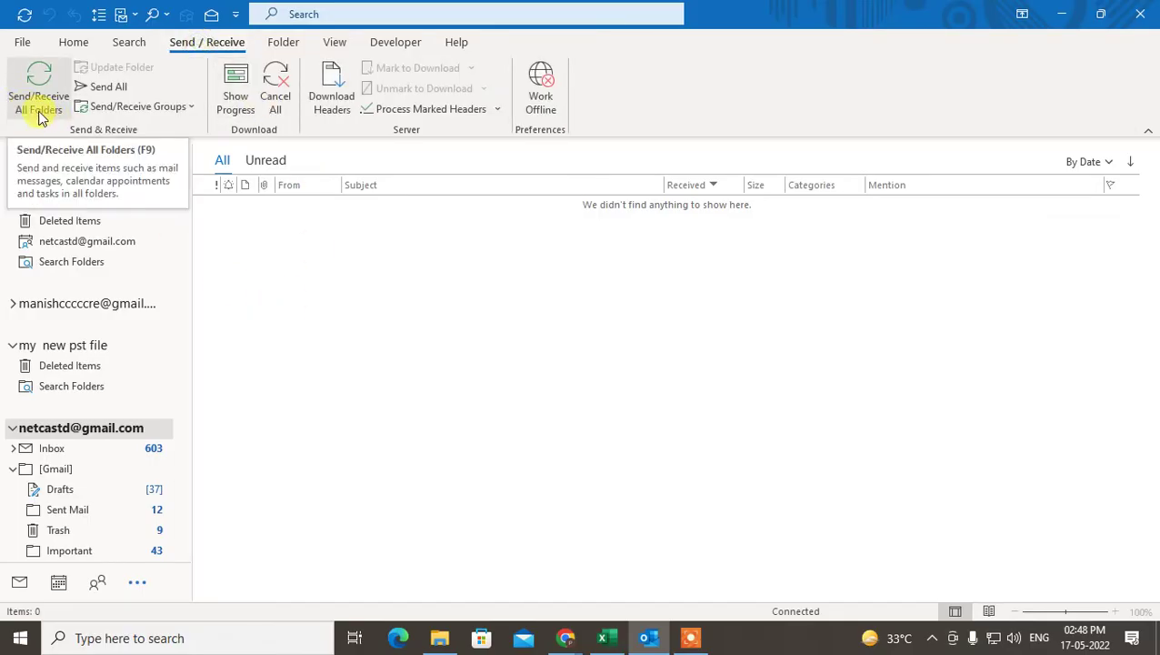
pyautogui.click(185, 108)
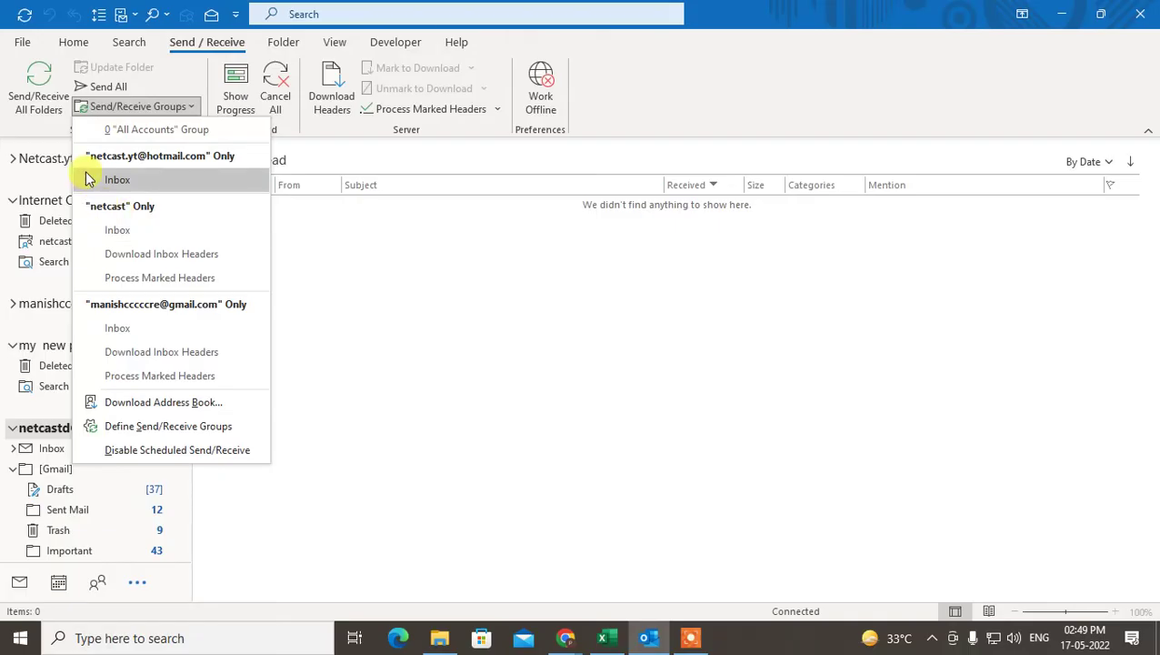
pyautogui.click(116, 329)
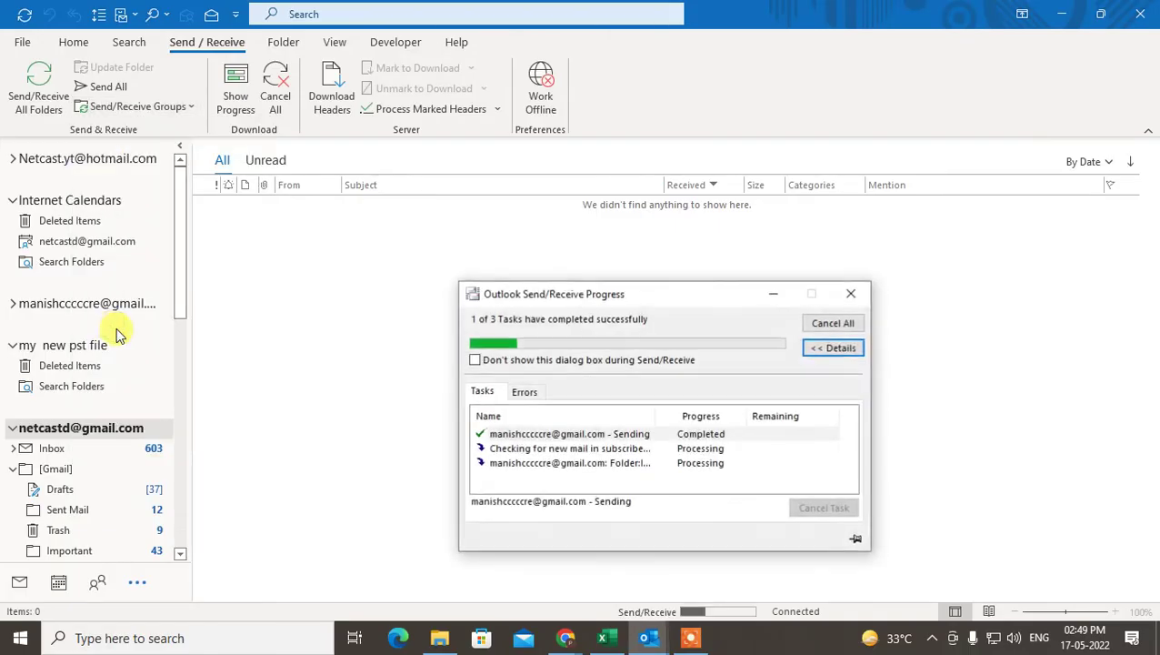